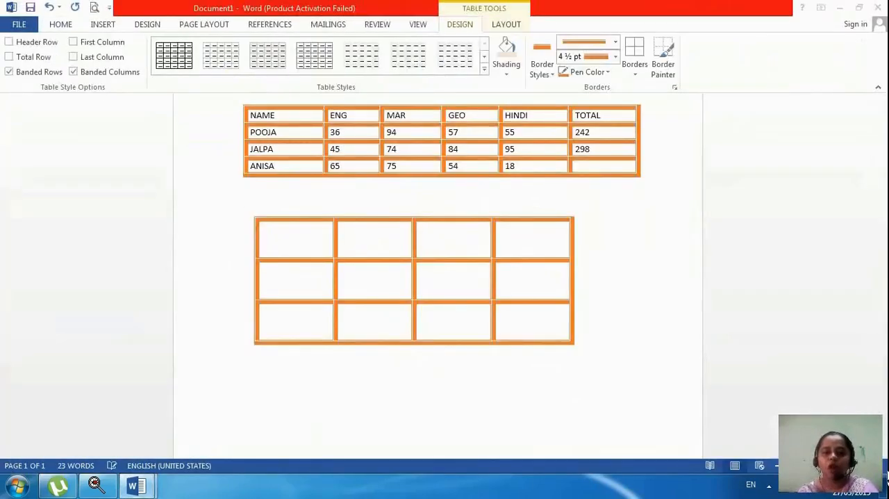
Create a new blank document.
mouse_move(146, 490)
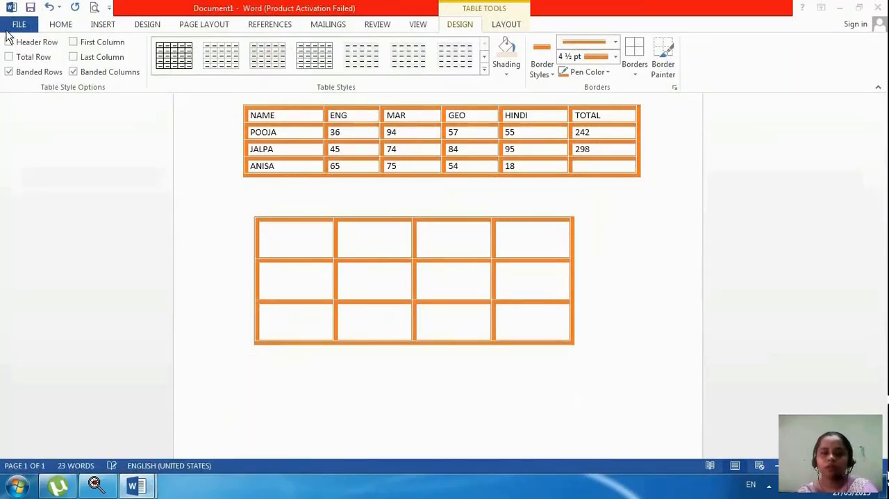
click(14, 30)
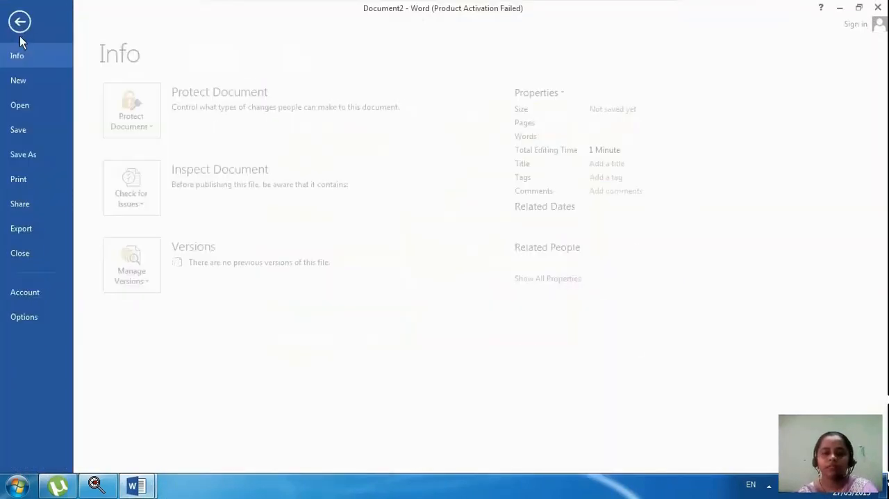
click(39, 83)
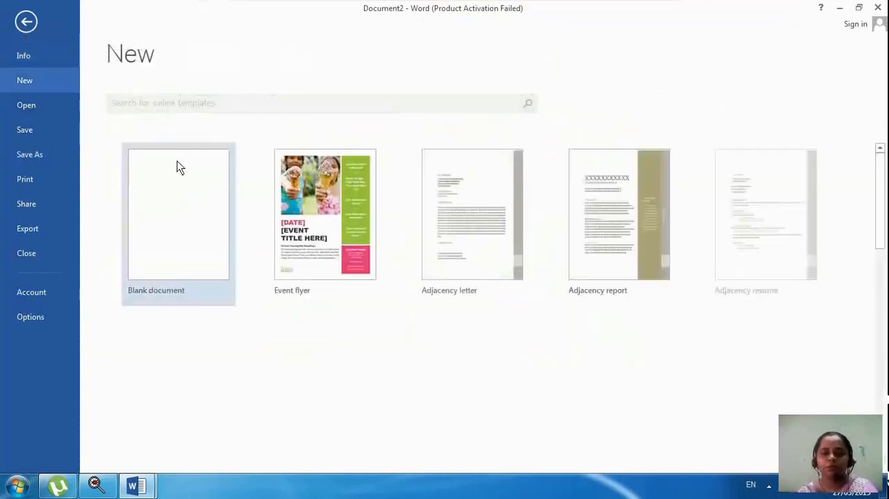
click(177, 186)
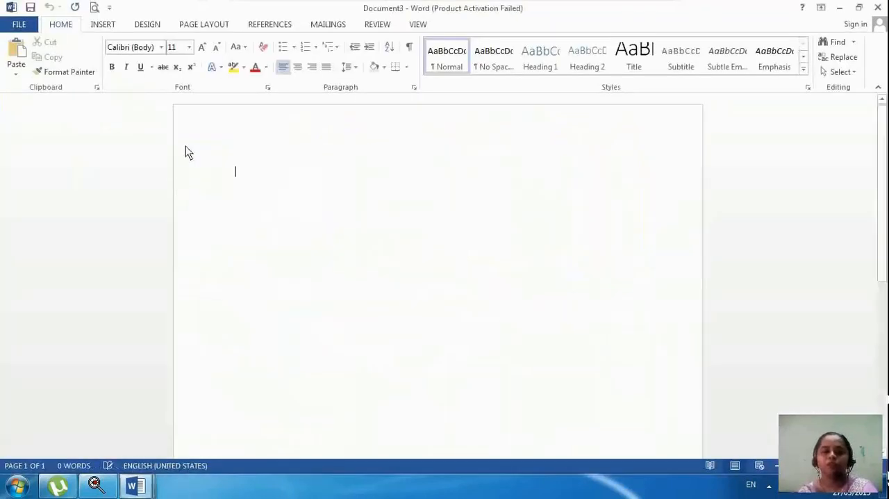
Draw a table about 1.95" wide and 2" high, divided into four cells by one vertical and one horizontal line.
click(100, 24)
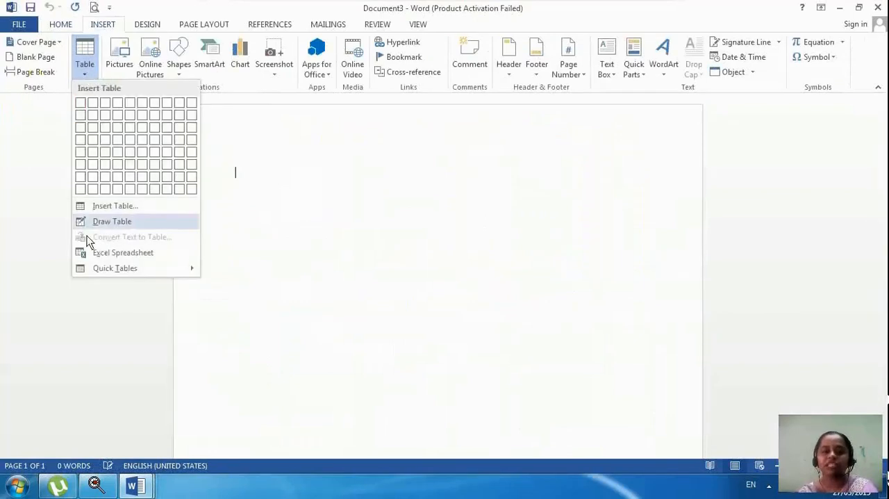
click(95, 224)
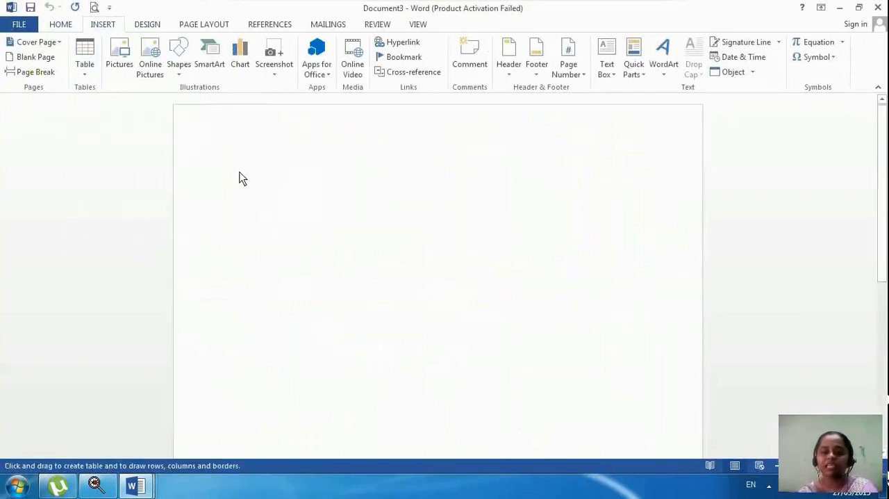
drag(240, 172, 349, 292)
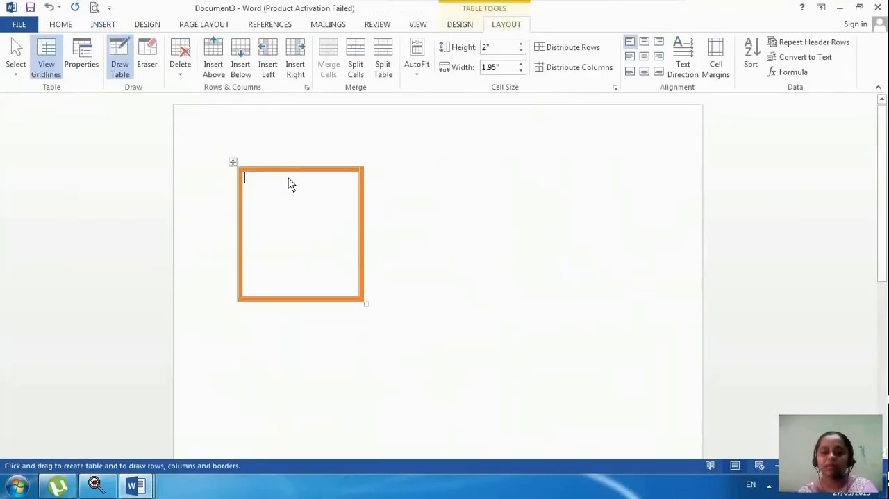
drag(287, 182, 284, 290)
drag(232, 224, 339, 229)
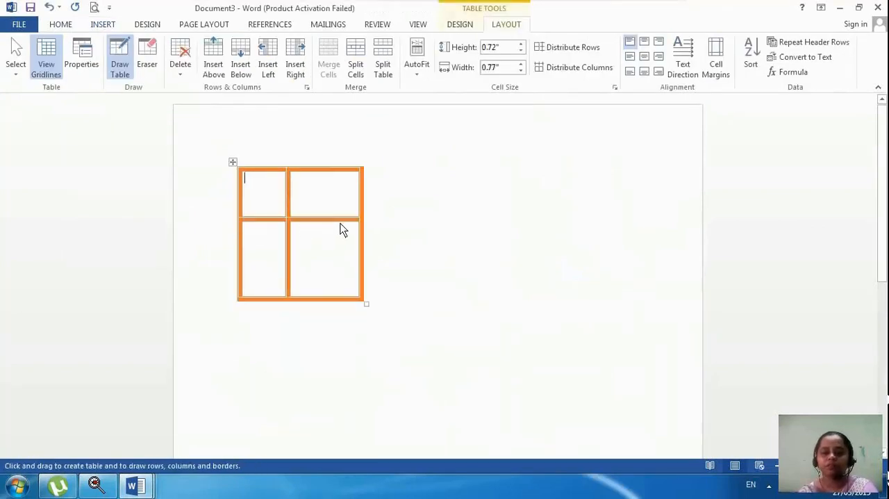
key(Escape)
Generate sample paragraphs directly below the table with =RAND().
click(247, 313)
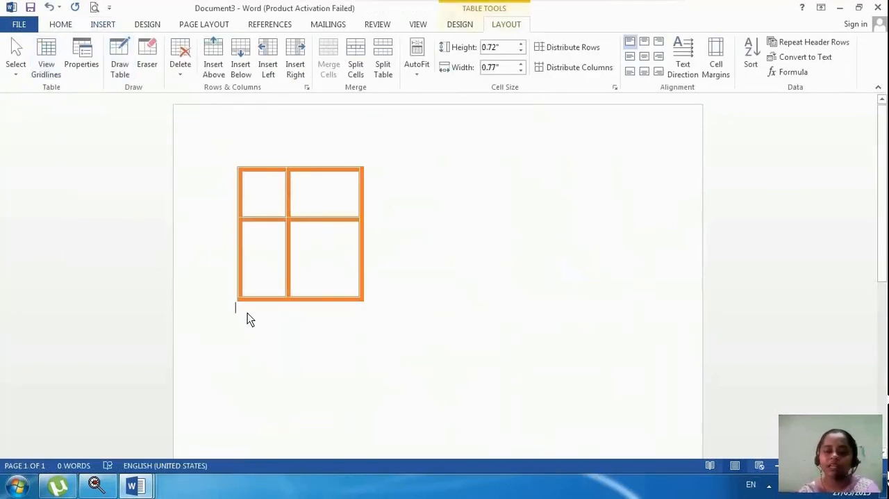
text(=R)
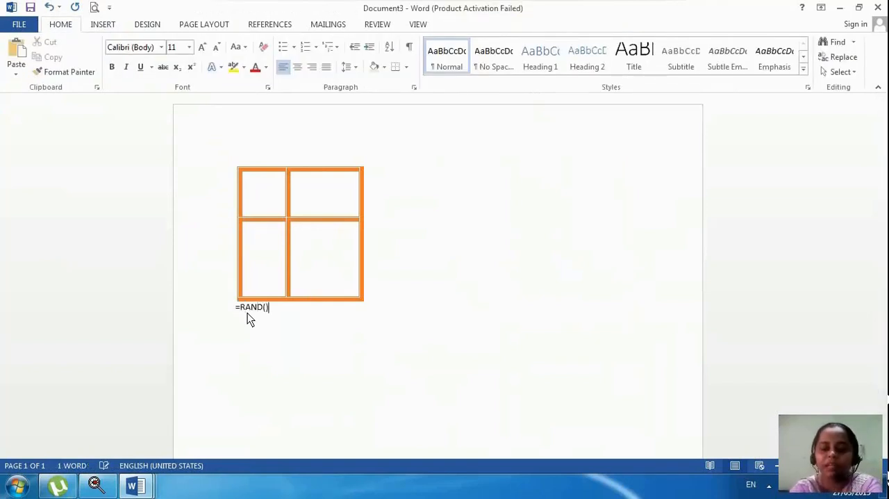
text(AND())
key(Return)
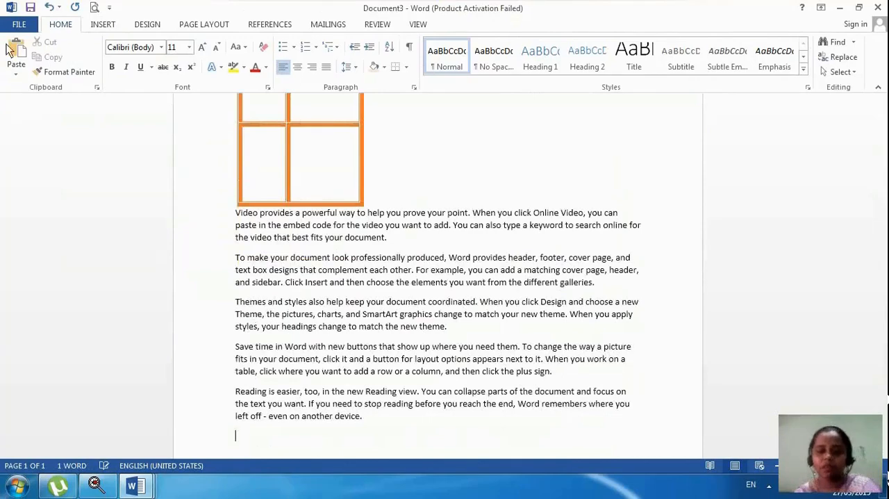
Fill the four table cells with the text HLKJHLK, JLKJKL, JJLKJ and KLJKLJLK, row by row.
click(265, 116)
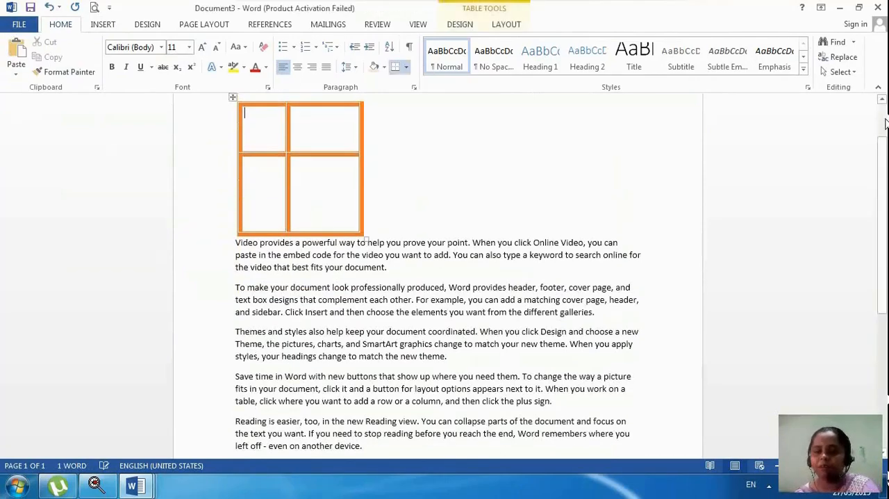
text(HLKJHLK)
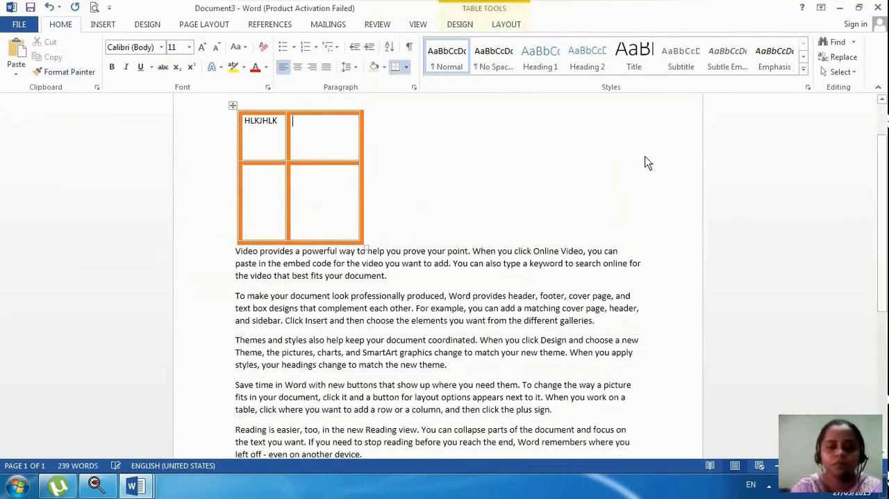
key(Tab)
text(JLKJKL)
key(Tab)
text(JJLKJ)
key(Tab)
text(KLJKLJLK)
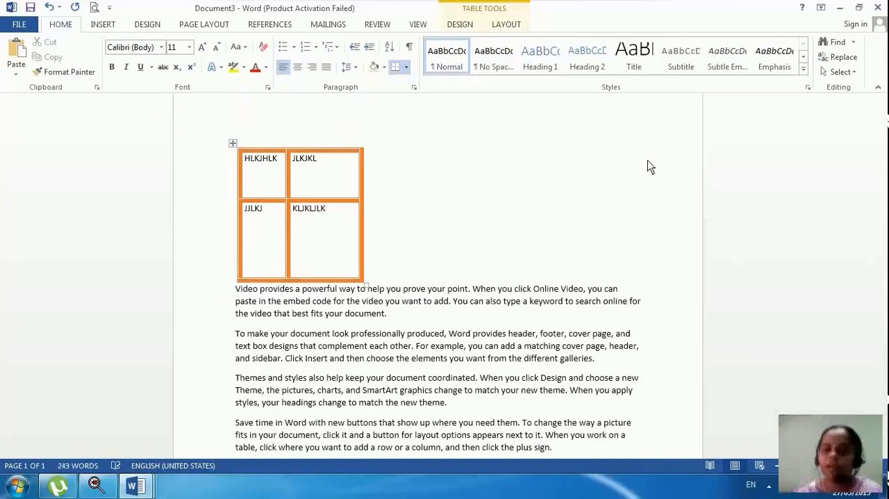
Set the table's alignment to Center in its table properties.
click(518, 27)
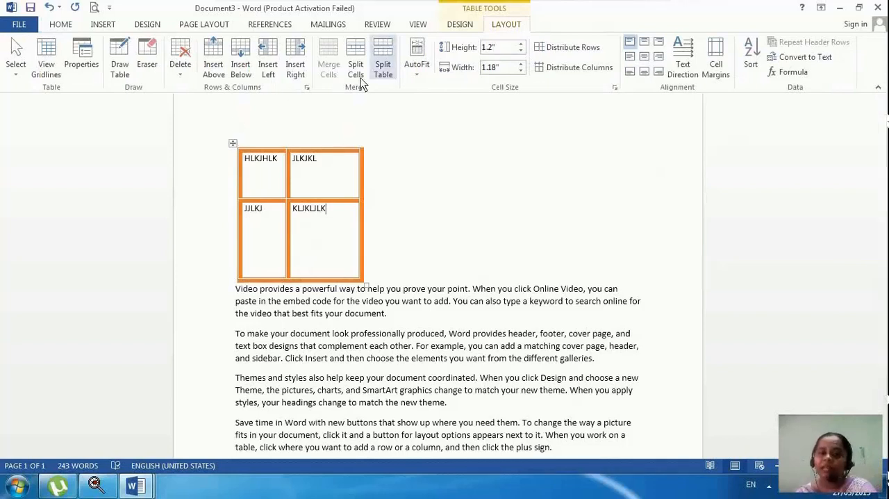
click(83, 70)
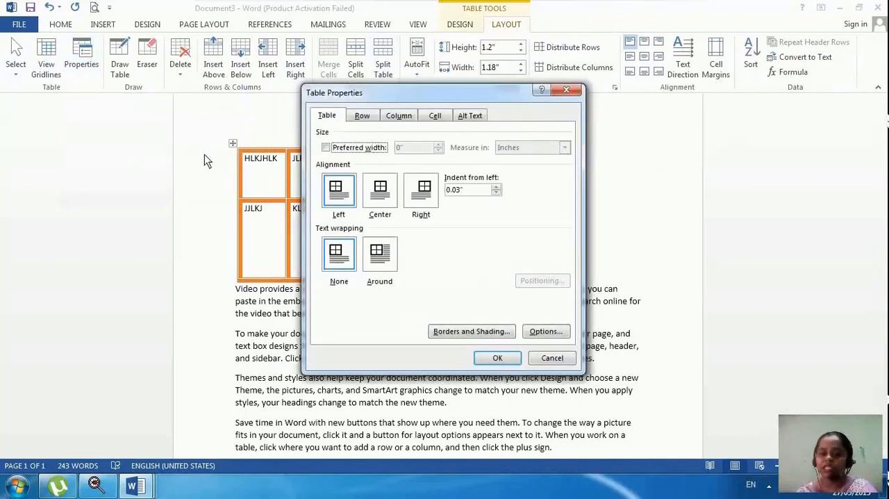
double_click(387, 199)
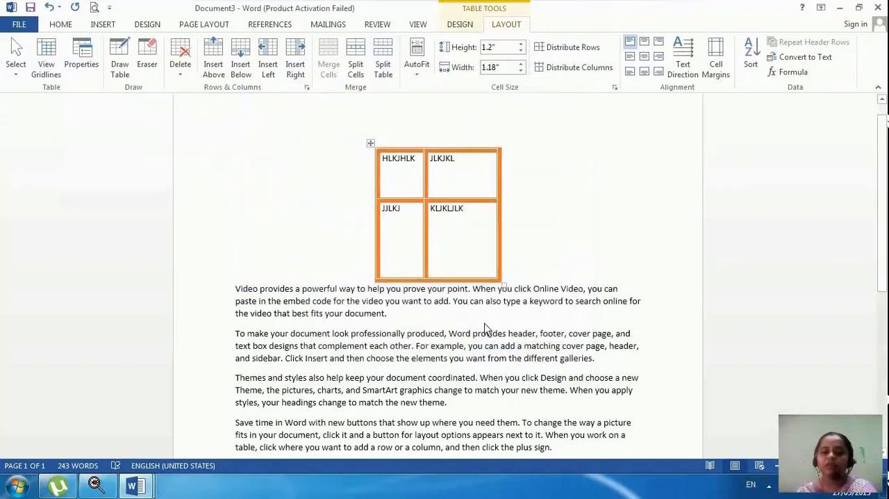
Change the table's alignment to Right in its table properties.
click(94, 46)
click(421, 191)
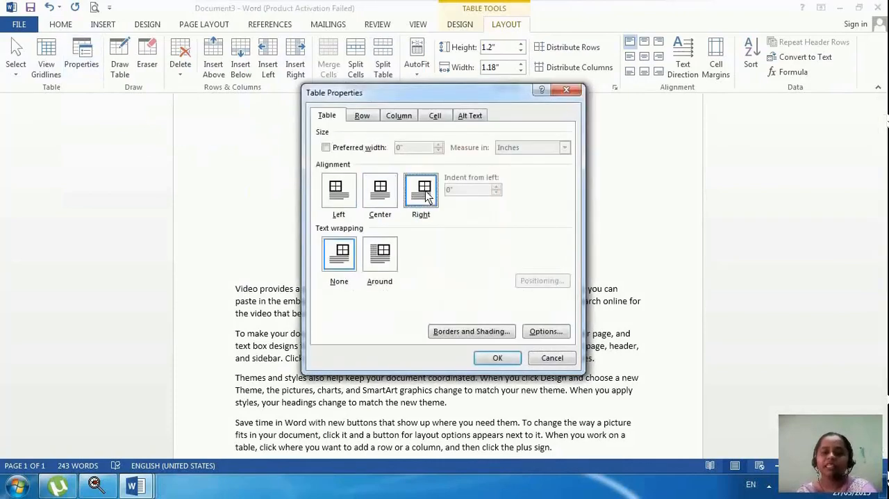
click(497, 357)
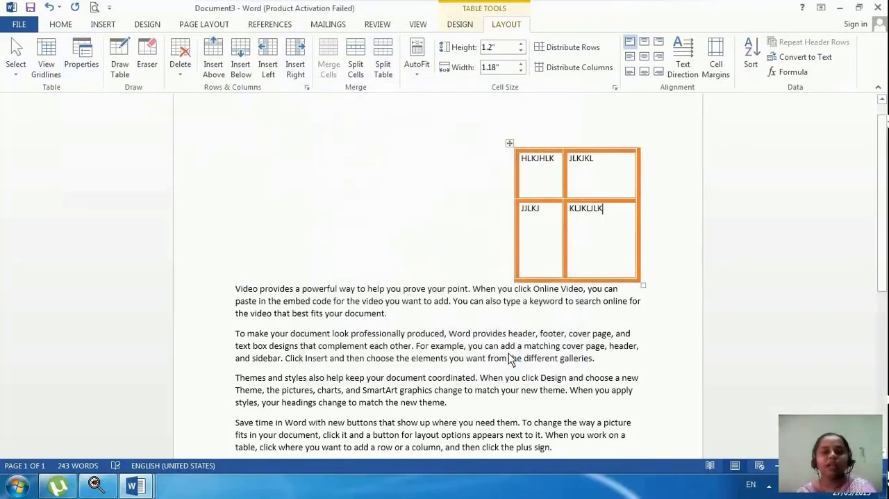
Set the table's text wrapping to Around and move the table to the left margin beside the paragraphs.
click(78, 63)
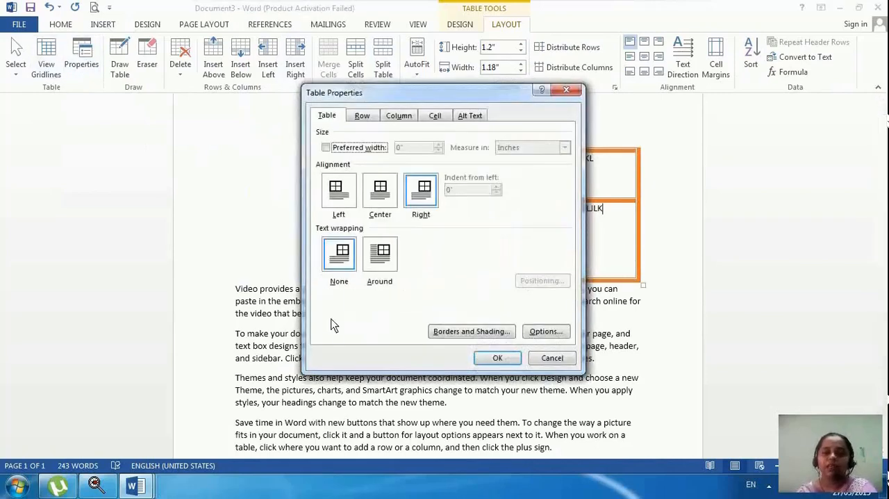
click(380, 257)
click(486, 355)
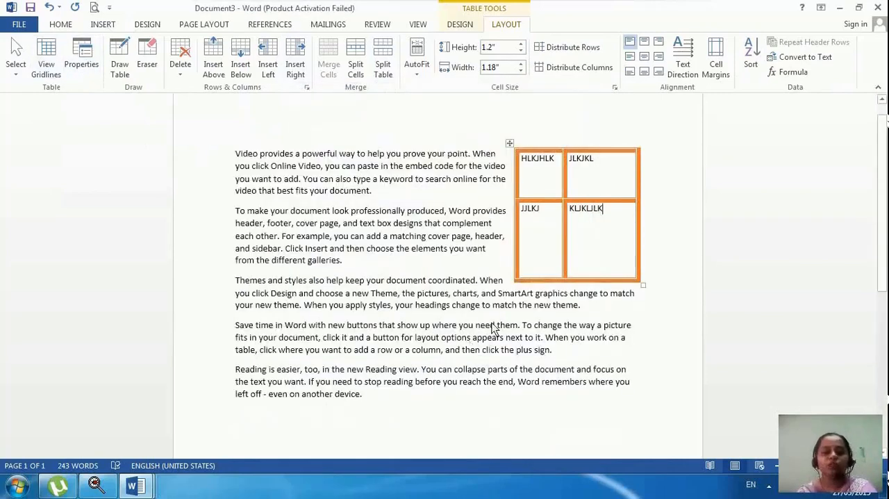
click(507, 145)
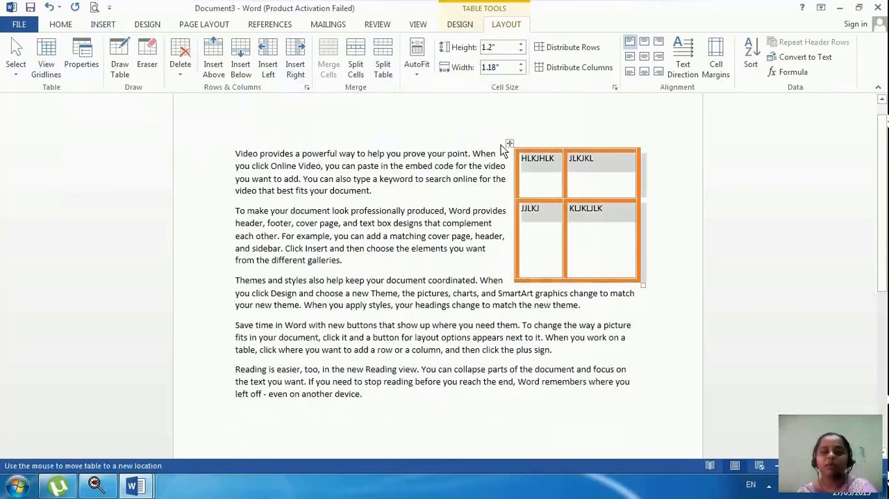
drag(509, 143, 232, 147)
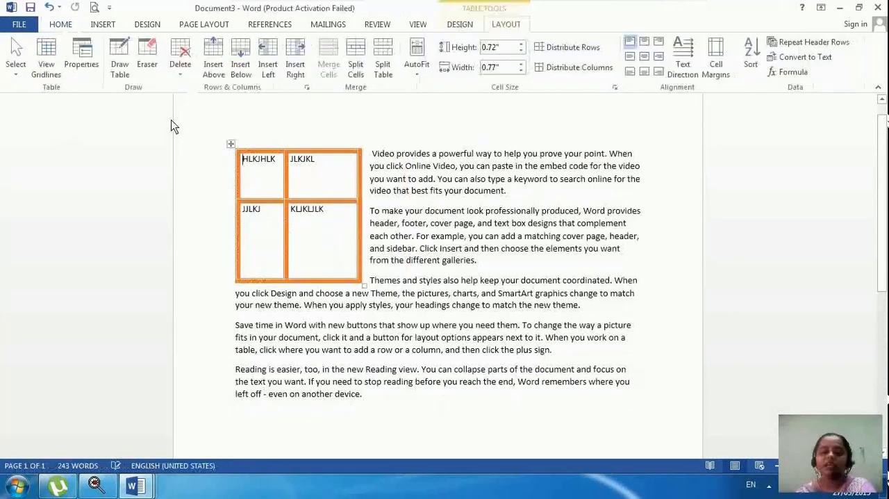
Center the wrapped table so the paragraphs flow on both sides of it.
click(88, 67)
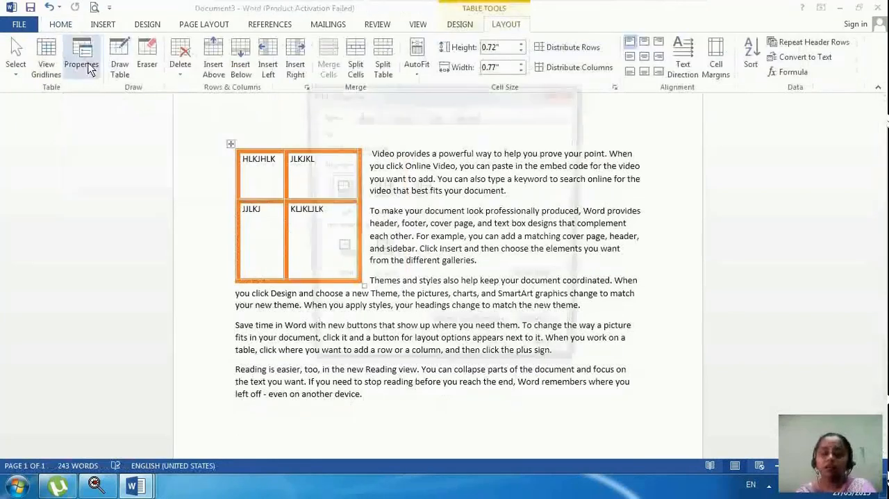
click(389, 200)
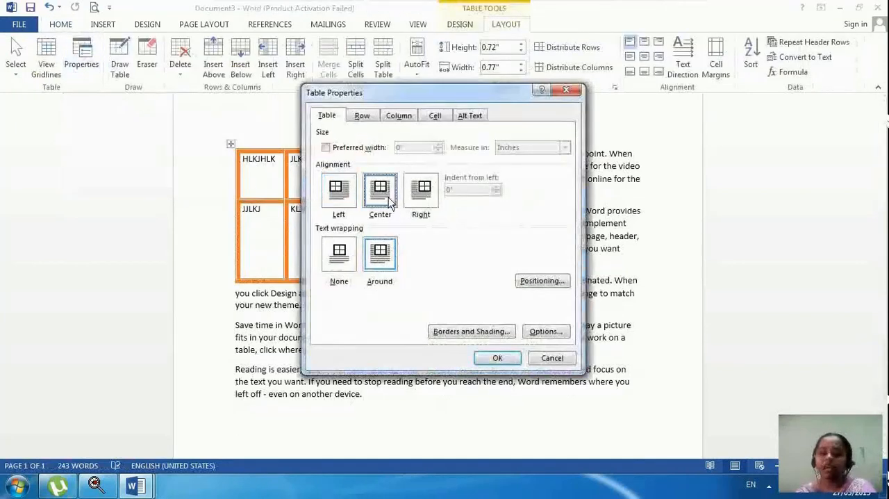
click(497, 358)
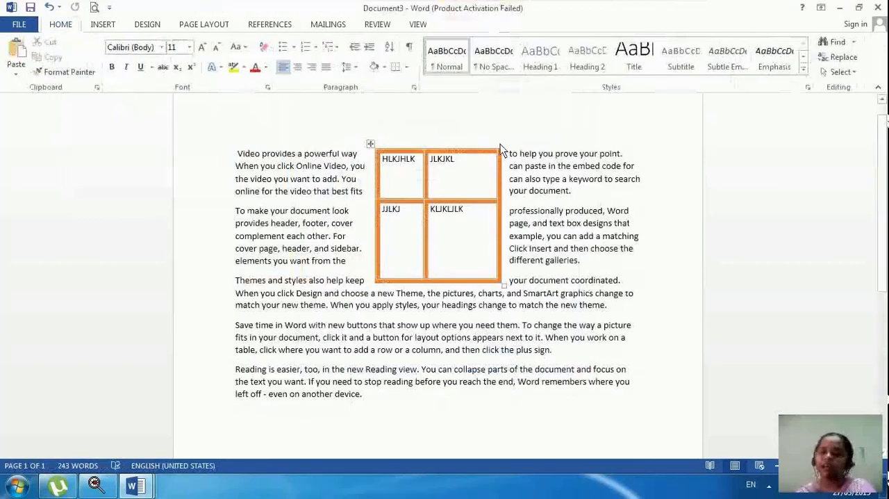
click(431, 182)
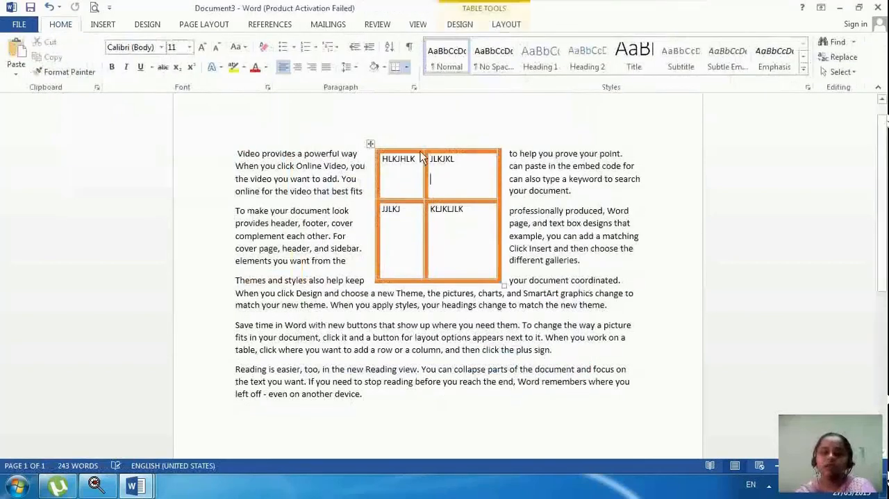
Insert an Excel spreadsheet below the last paragraph and dismiss the activation wizard.
click(417, 419)
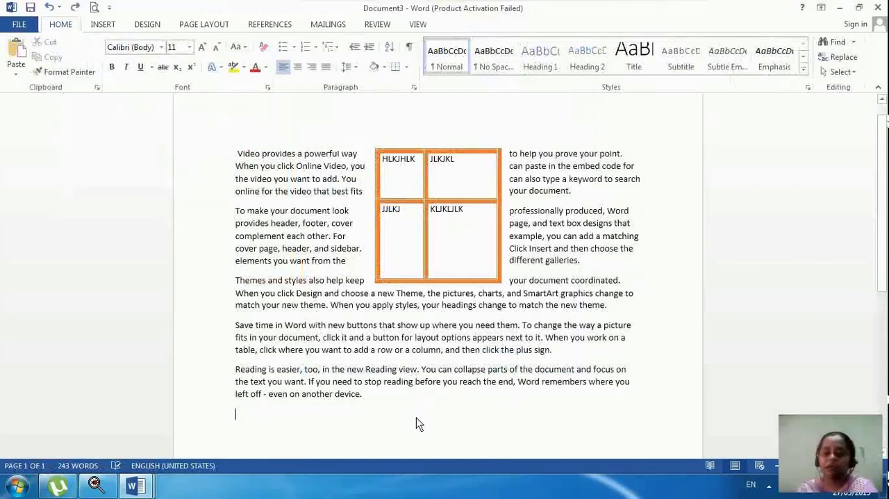
click(102, 25)
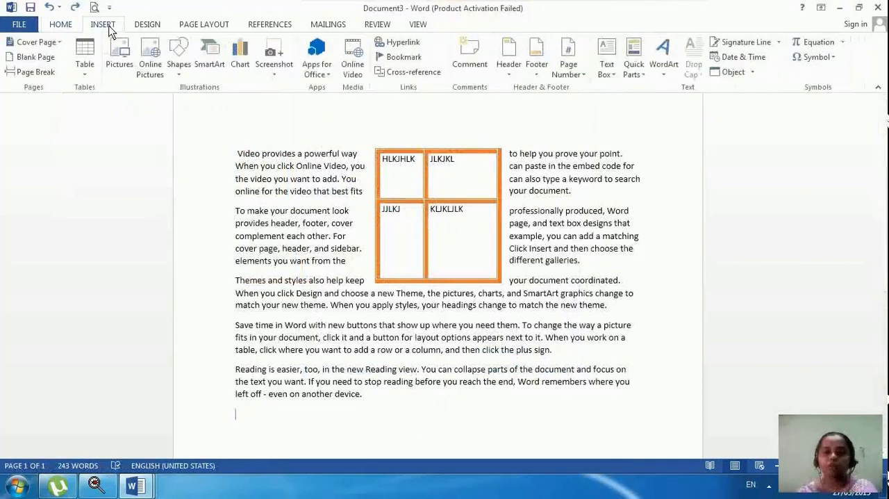
click(87, 75)
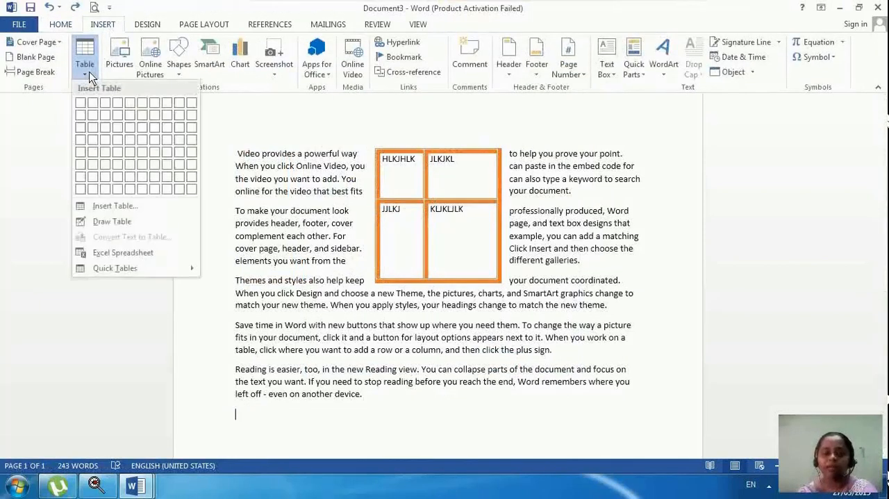
click(92, 257)
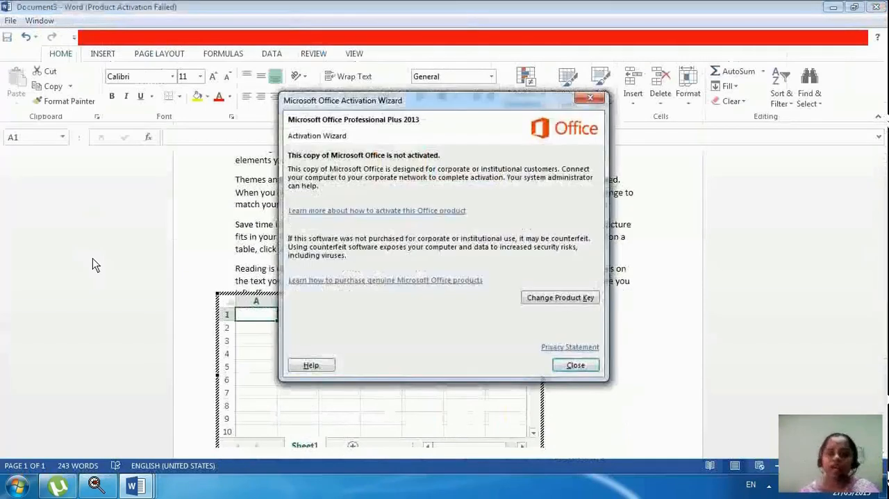
click(568, 368)
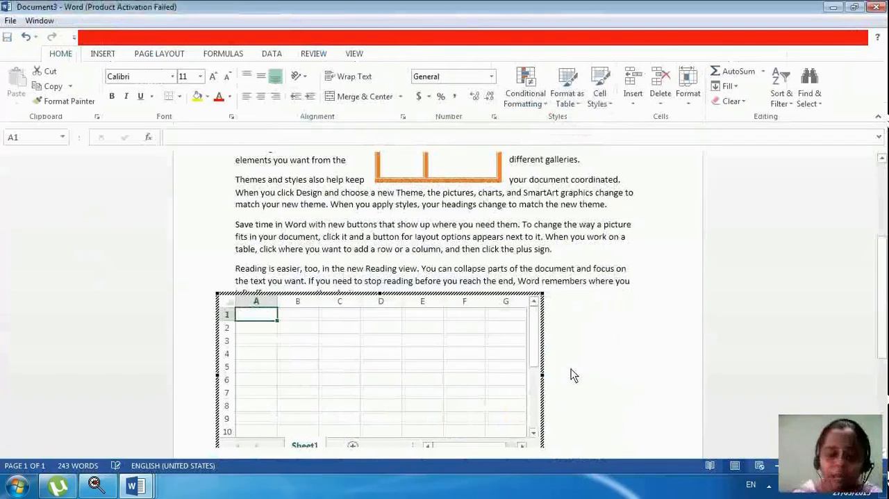
Enter the headings NAME, S1, S2 and S3 in cells A1 to D1 of the embedded spreadsheet.
text(NAME)
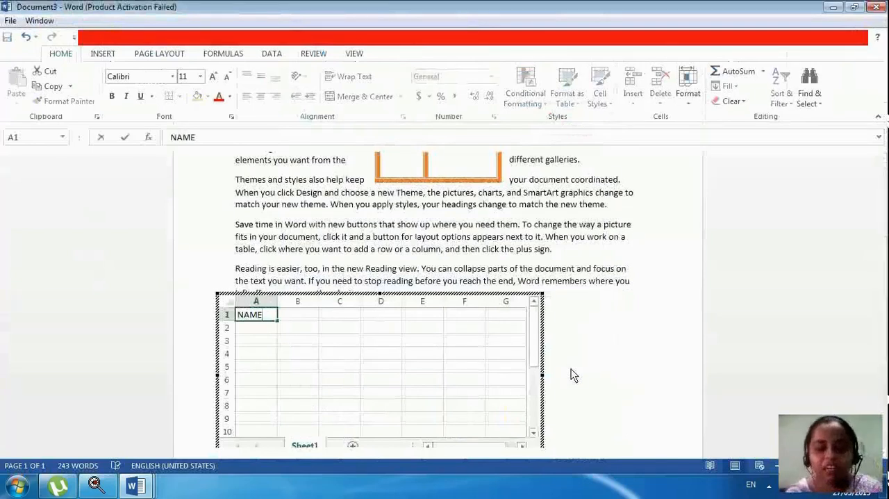
key(Tab)
text(S1)
key(Tab)
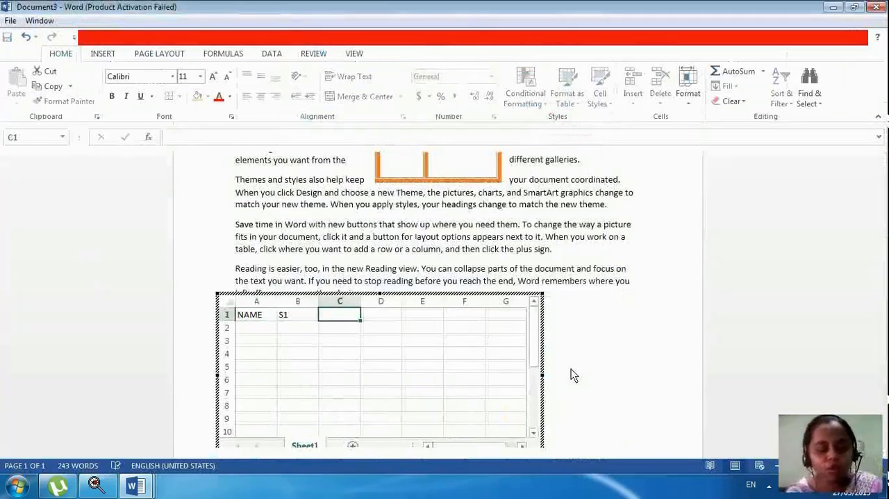
text(S2)
key(Tab)
text(S3)
key(Tab)
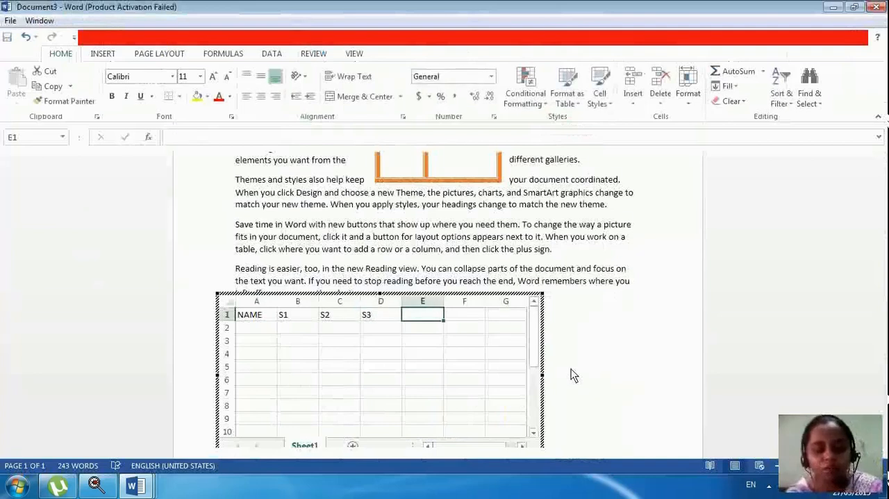
Add the heading TOTAL in cell E1 and list A, B and C under NAME in cells A2 to A4.
text(TOTAL)
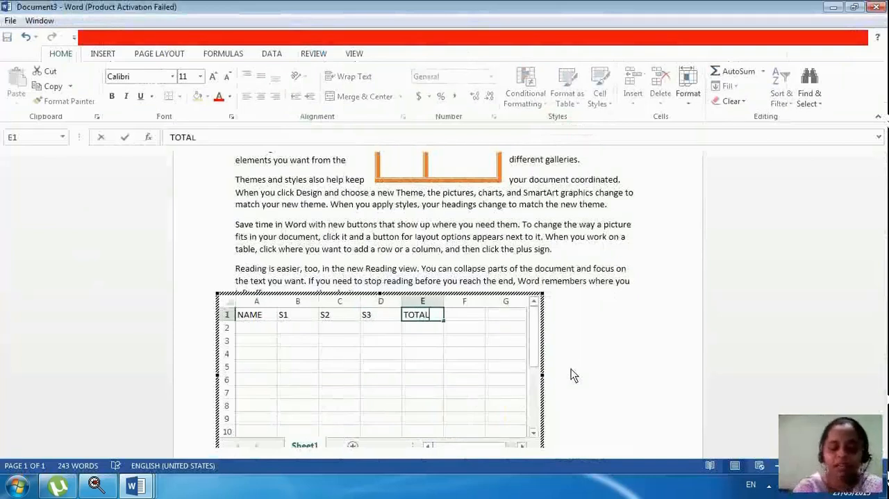
key(Return)
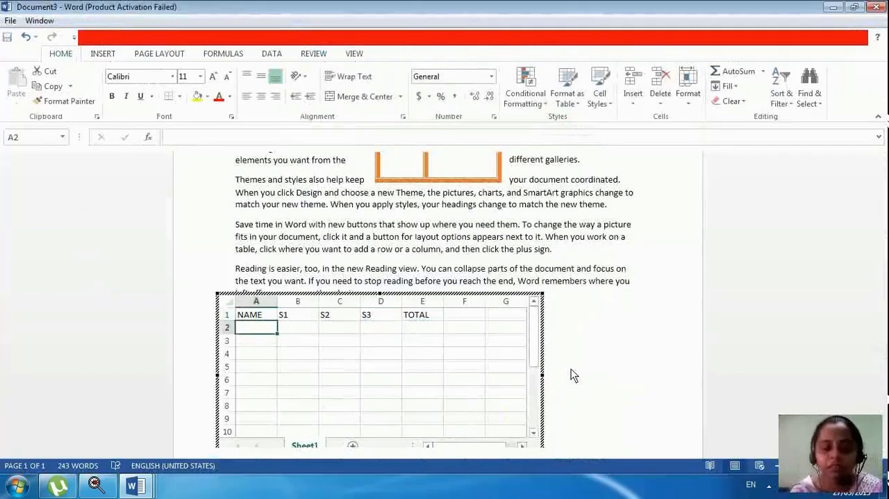
text(A)
key(Return)
text(B)
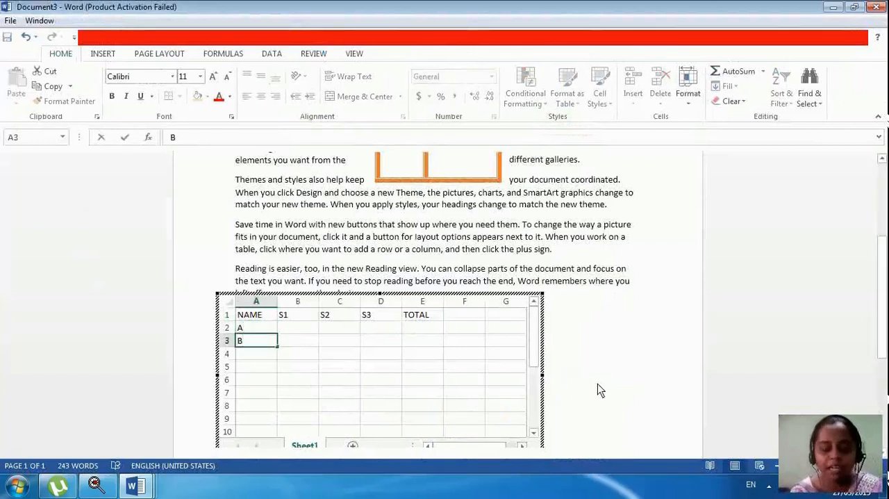
key(Return)
text(C)
Enter the marks 45, 58 and 47 for A in cells B2 to D2 and return to the document.
key(Up)
key(Up)
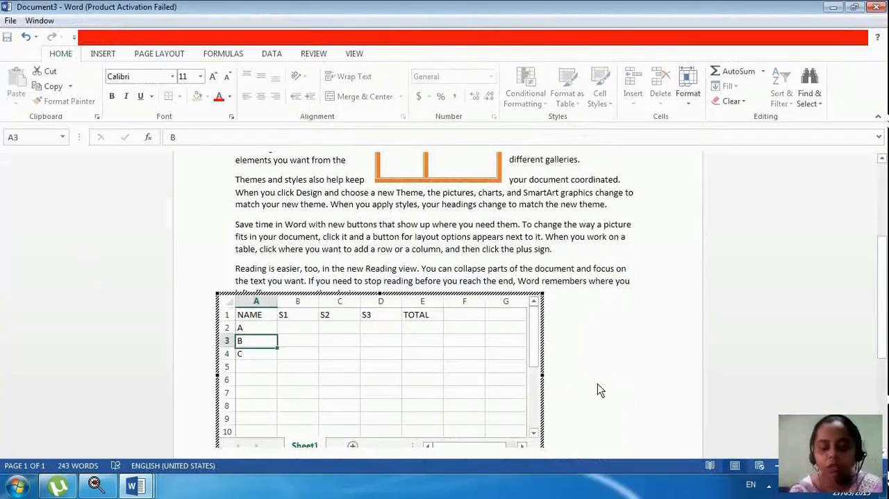
key(Right)
text(45)
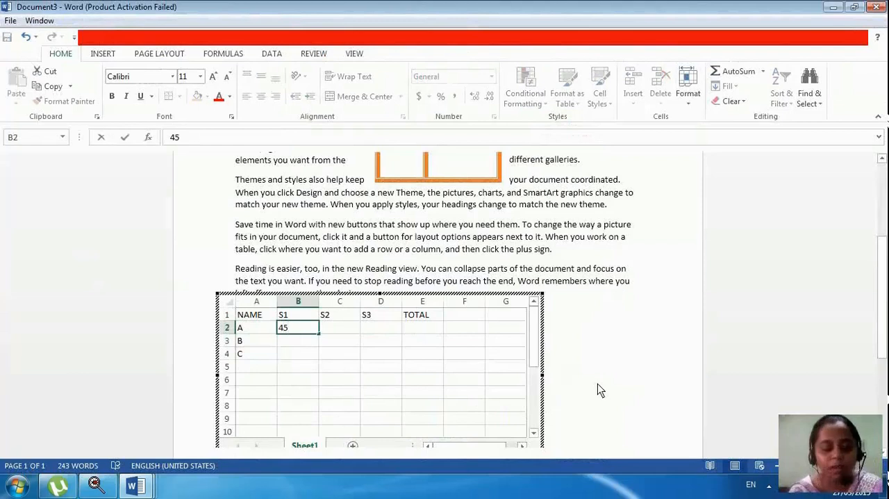
key(Tab)
text(58)
key(Tab)
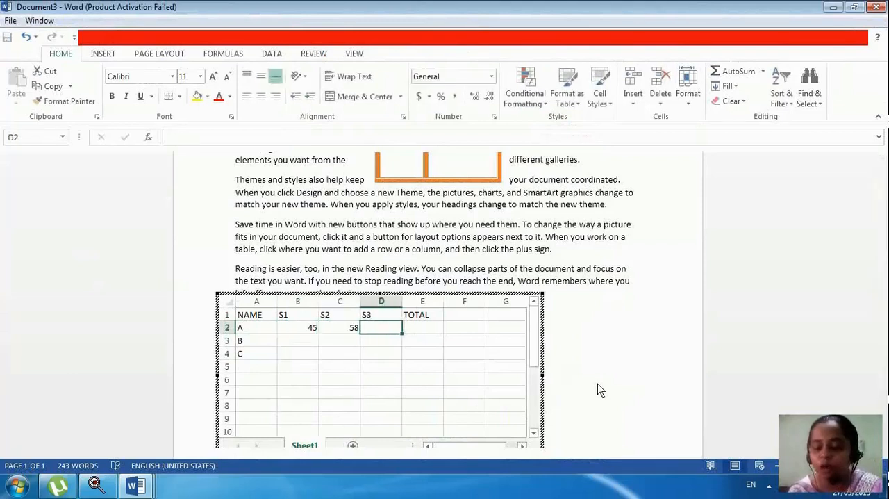
text(47)
key(Return)
key(Left)
key(Left)
key(Left)
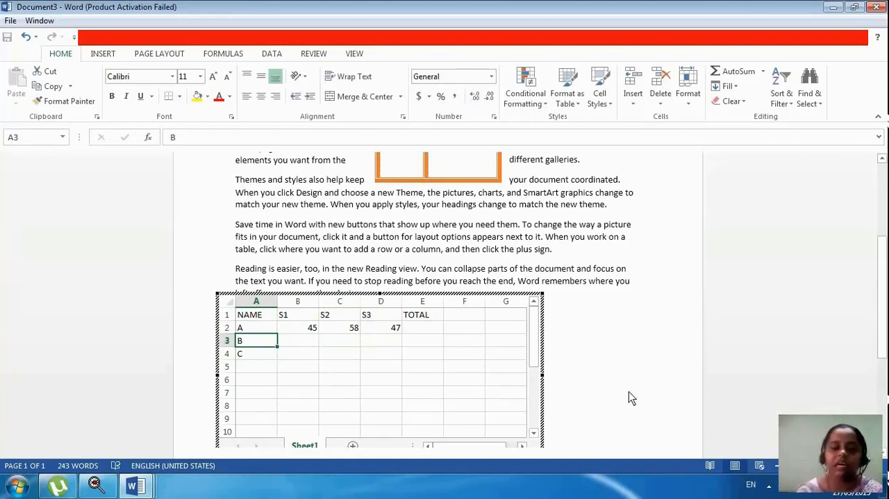
click(585, 380)
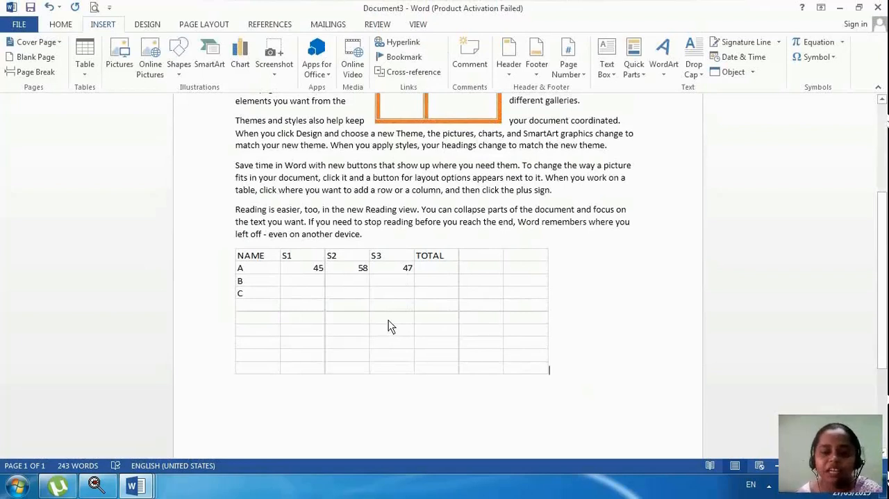
Insert the built-in Tabular List quick table on the line below the embedded spreadsheet.
click(80, 70)
click(490, 308)
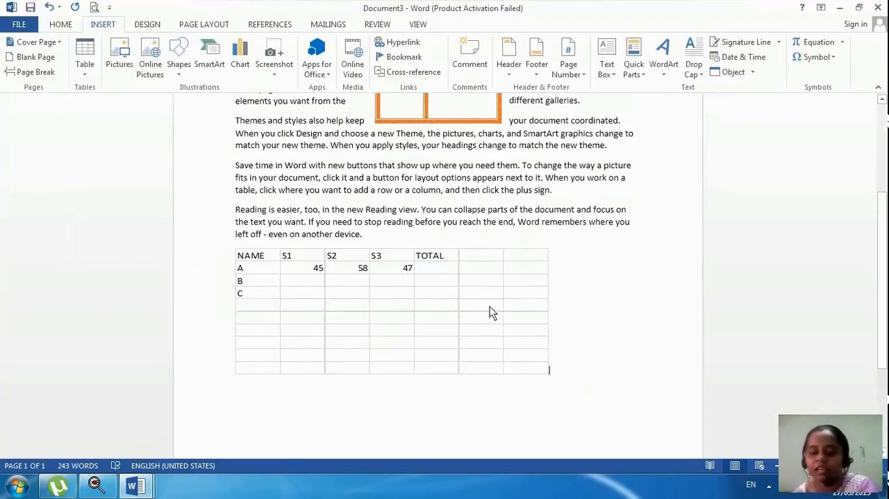
click(609, 387)
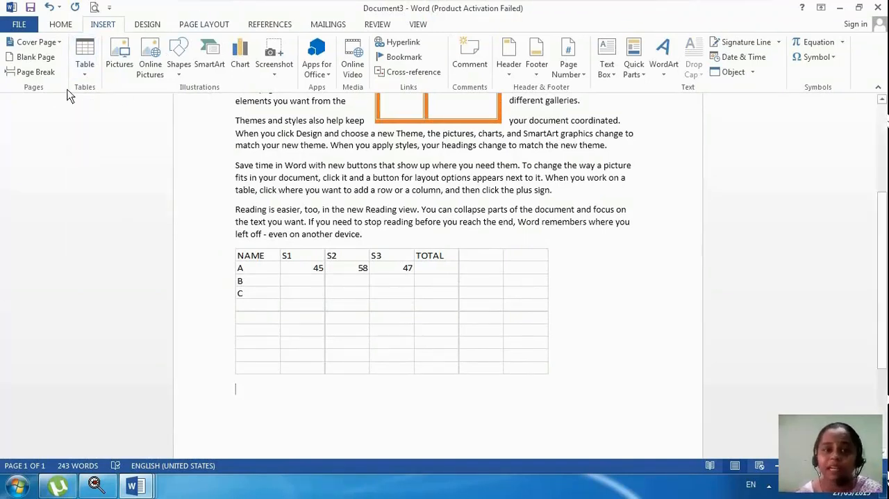
click(82, 70)
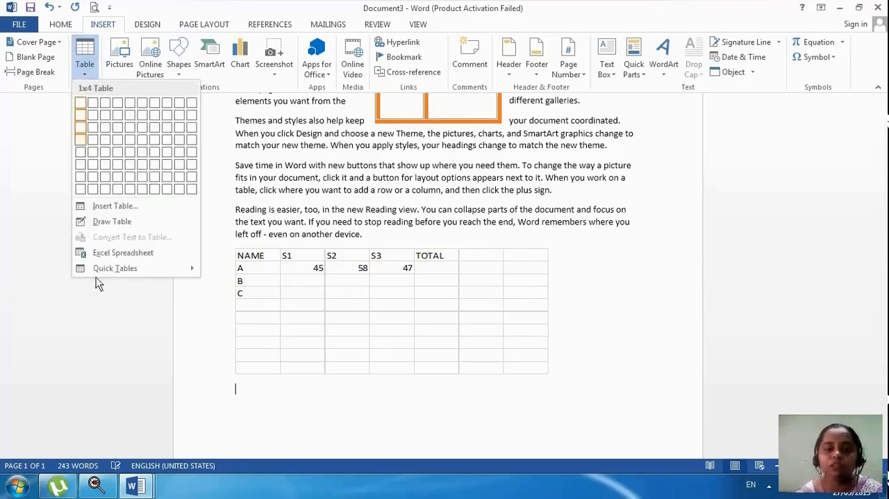
mouse_move(104, 267)
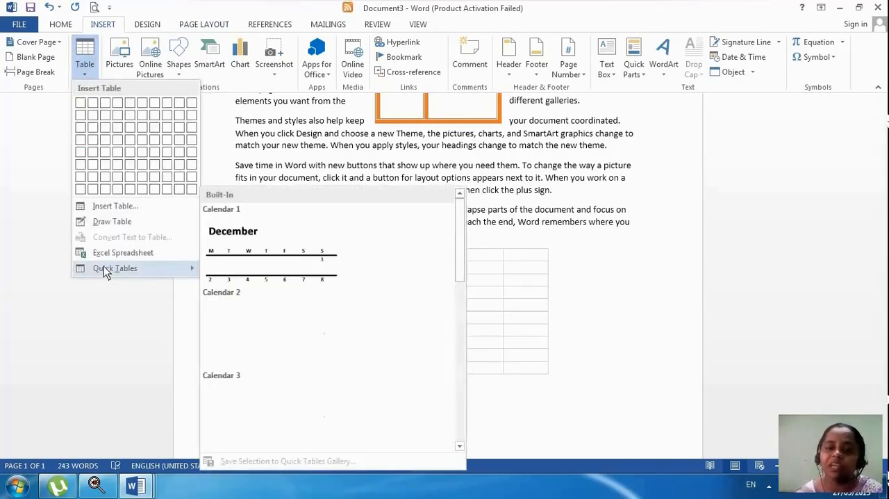
drag(464, 274, 463, 305)
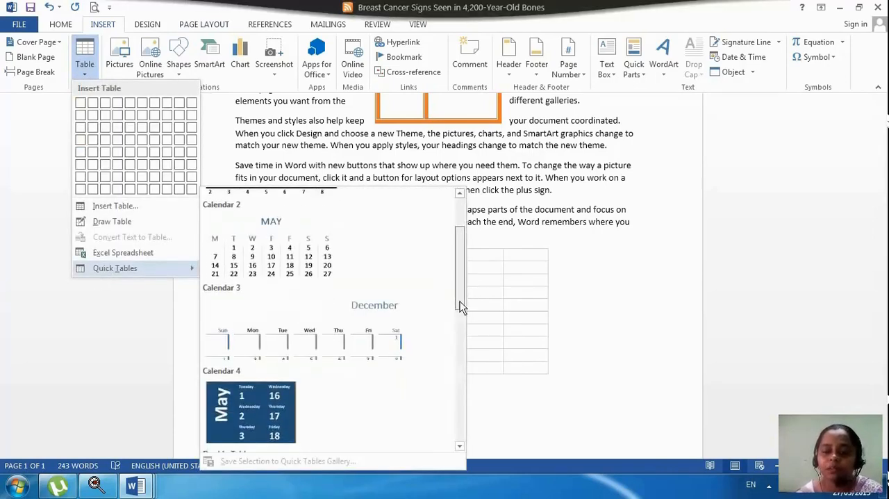
scroll(461, 303, down, 4)
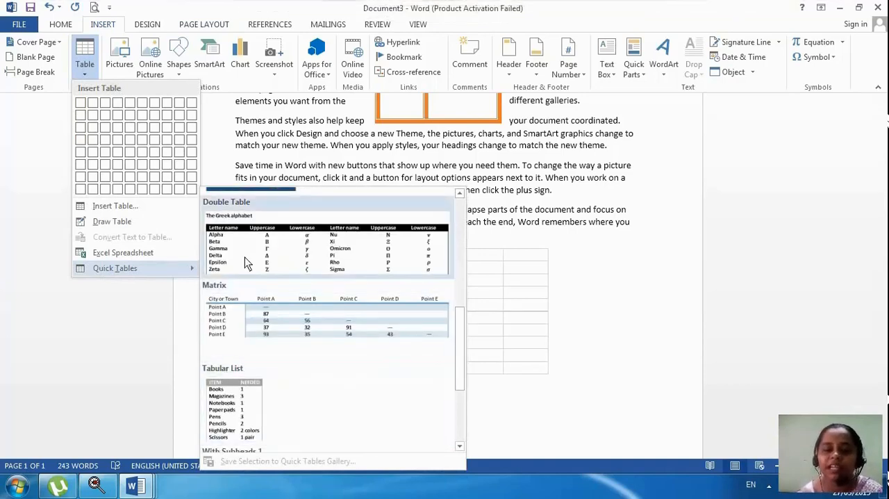
click(233, 396)
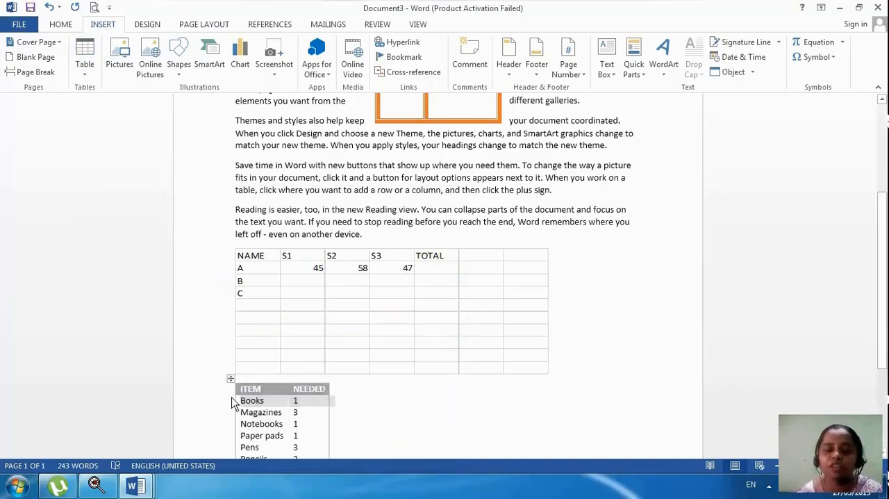
Clear all the sample items and quantities below the ITEM and NEEDED header row.
scroll(297, 386, down, 3)
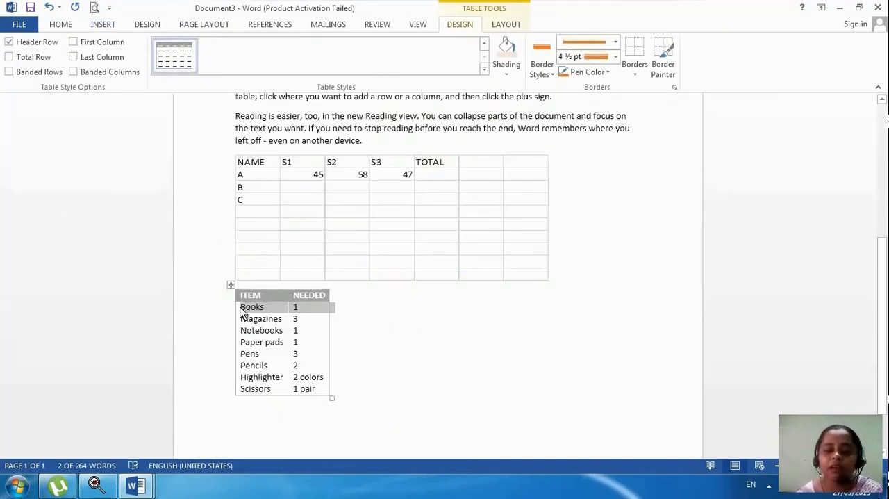
mouse_move(243, 312)
mouse_down()
mouse_move(257, 391)
mouse_move(297, 392)
mouse_up()
key(Delete)
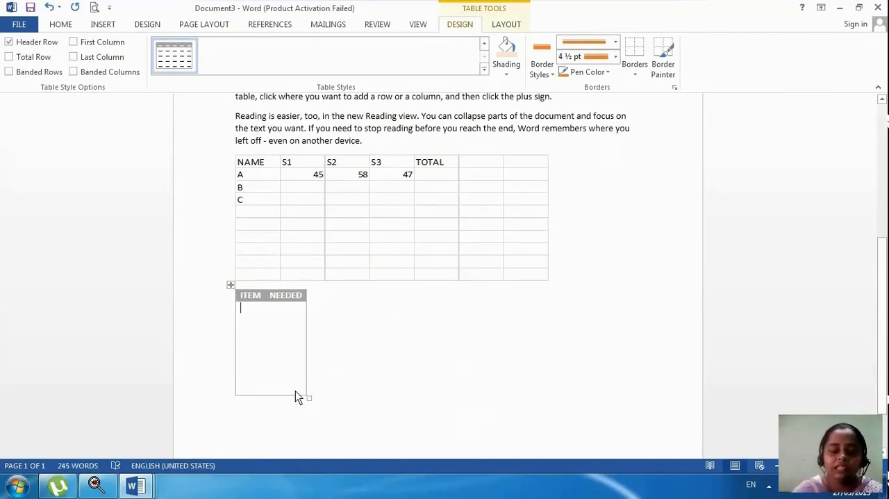
Fill the first two rows of the list table with TV, 45 and FRIDGE, 20.
text(TV)
key(Tab)
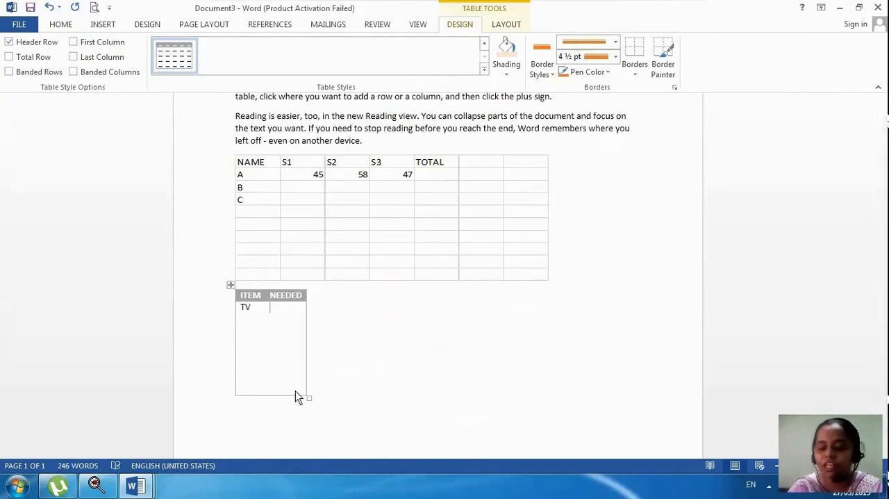
text(45)
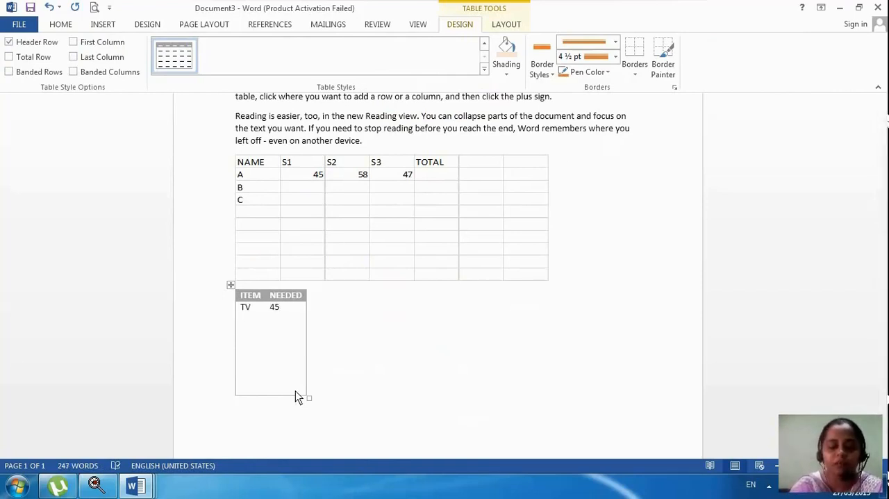
key(Tab)
text(FRIDGE)
key(Tab)
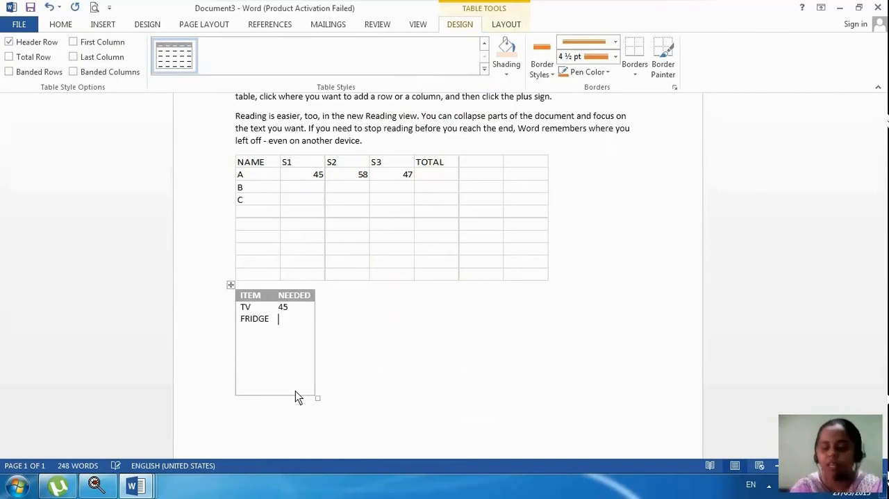
text(20)
key(Tab)
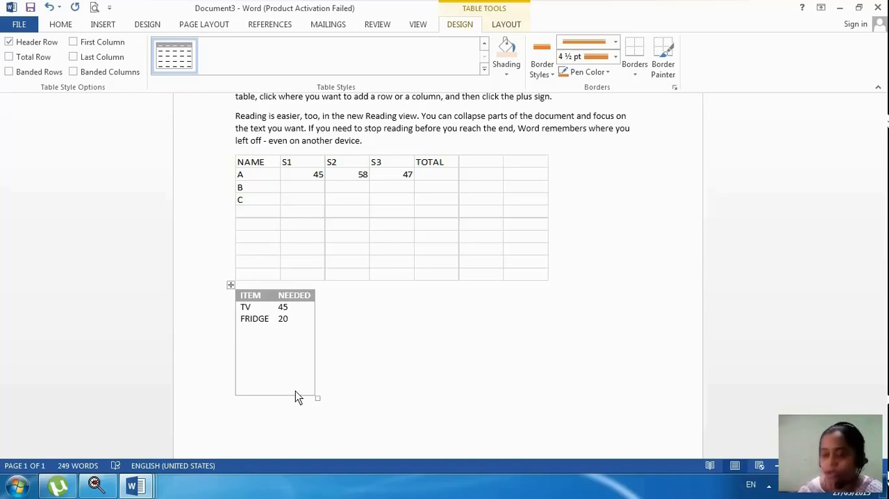
click(769, 485)
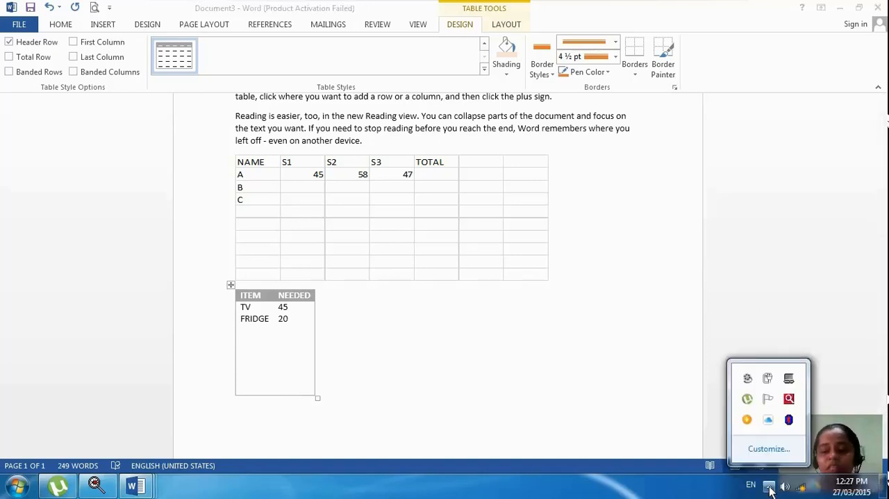
click(748, 380)
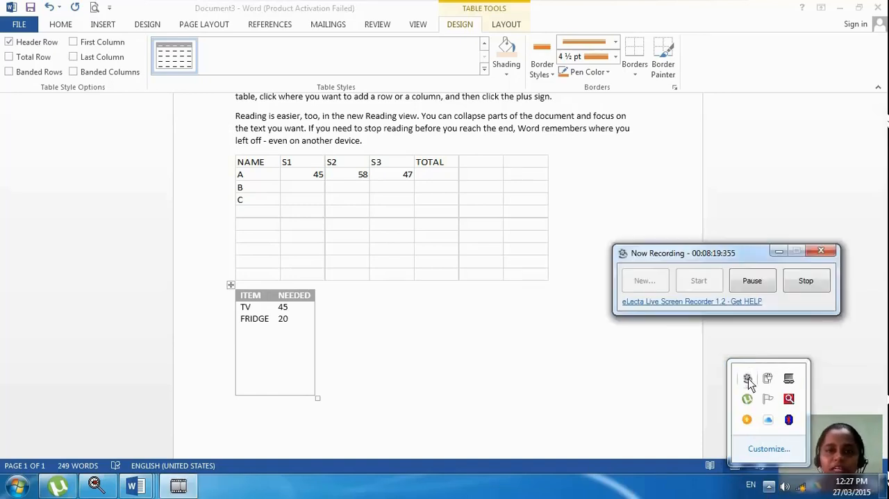